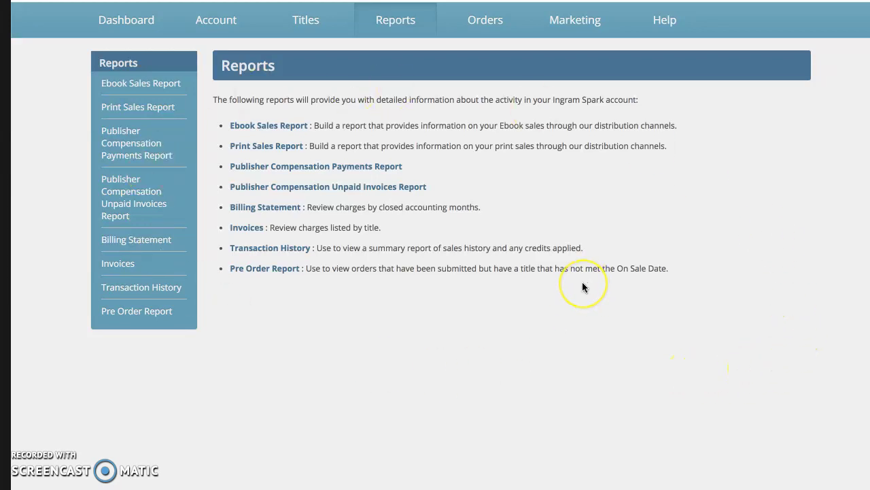
Open the Pre Order Report form and set its date range from 06/01/2018 to 08/01/2018
left_click(401, 23)
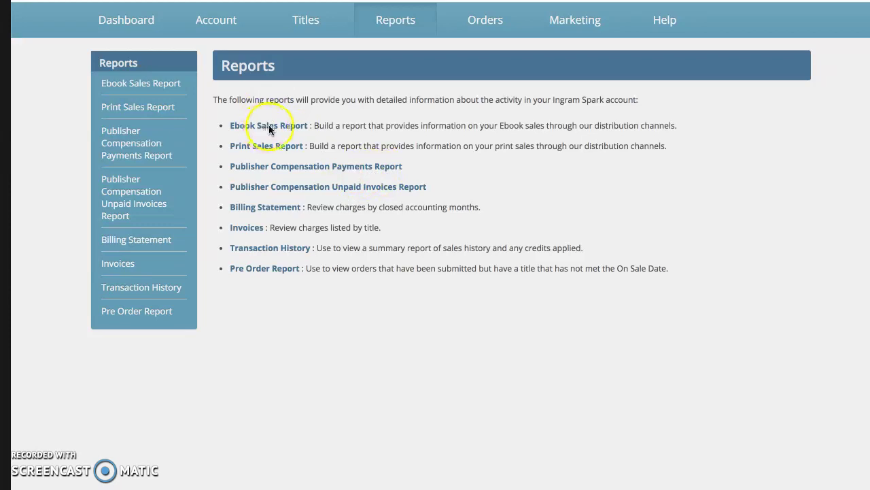
left_click(276, 268)
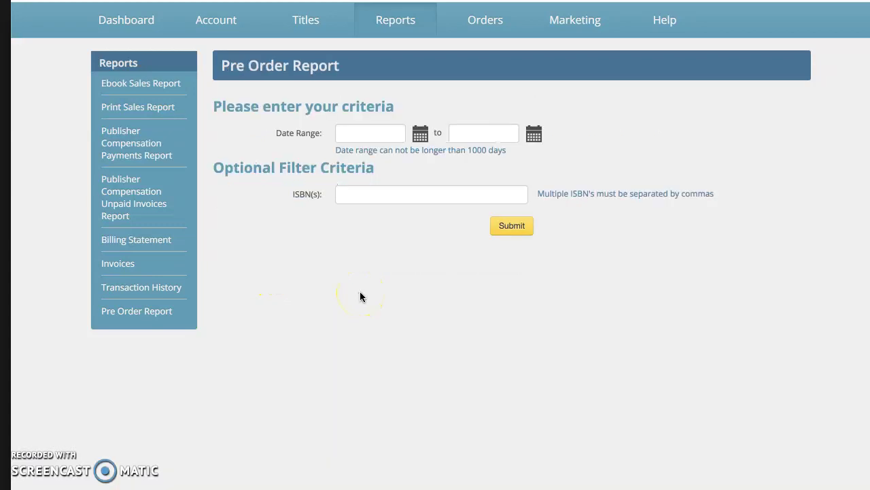
left_click(371, 133)
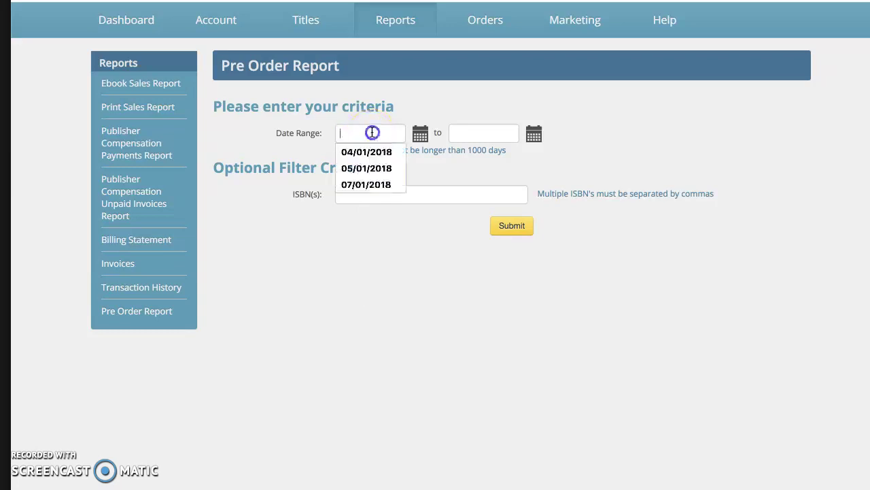
left_click(419, 133)
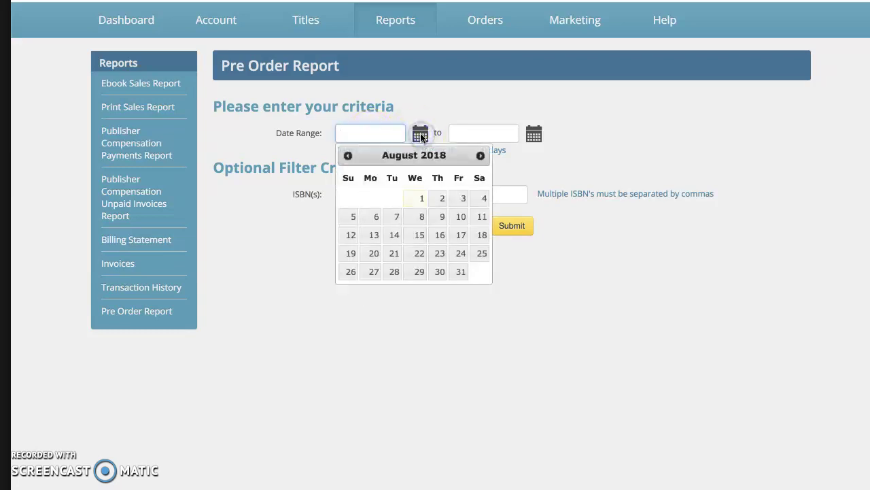
left_click(348, 156)
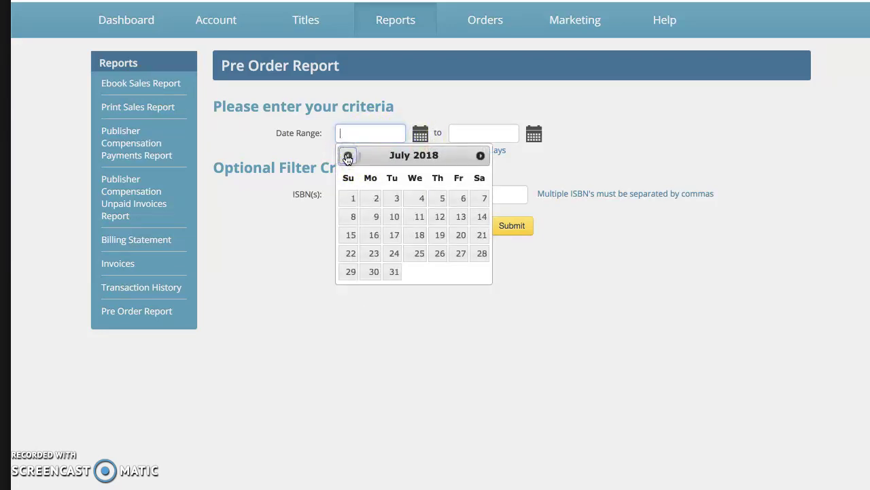
left_click(347, 156)
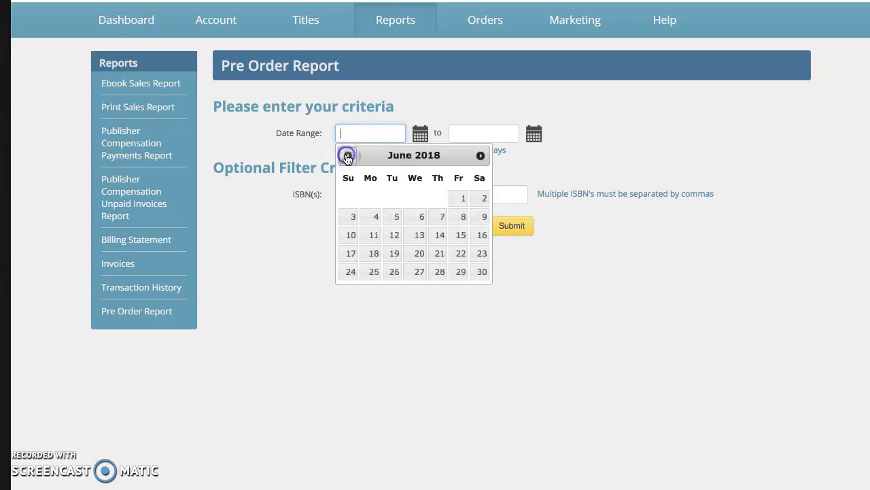
left_click(463, 198)
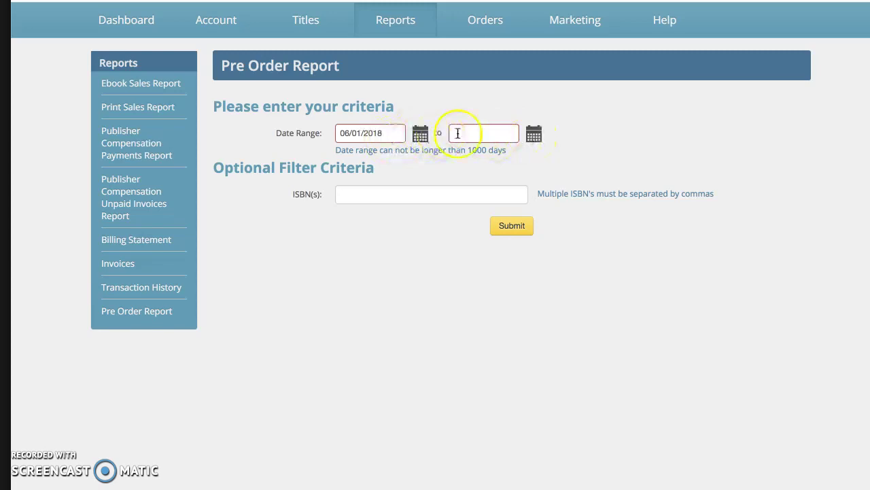
left_click(534, 134)
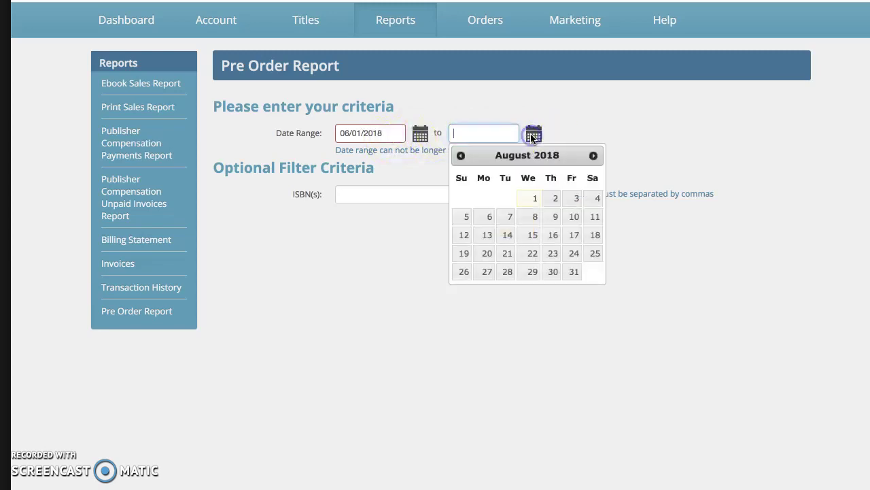
left_click(532, 199)
left_click(383, 195)
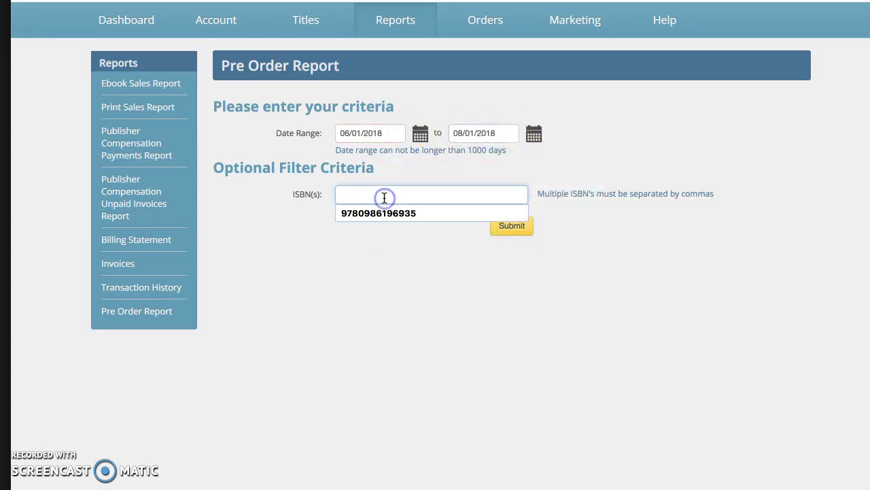
key("ctrl+v")
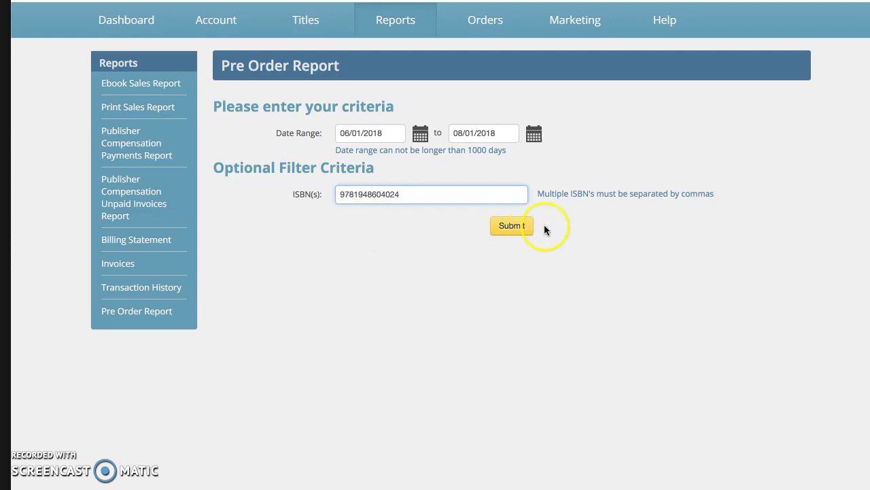
left_click(517, 226)
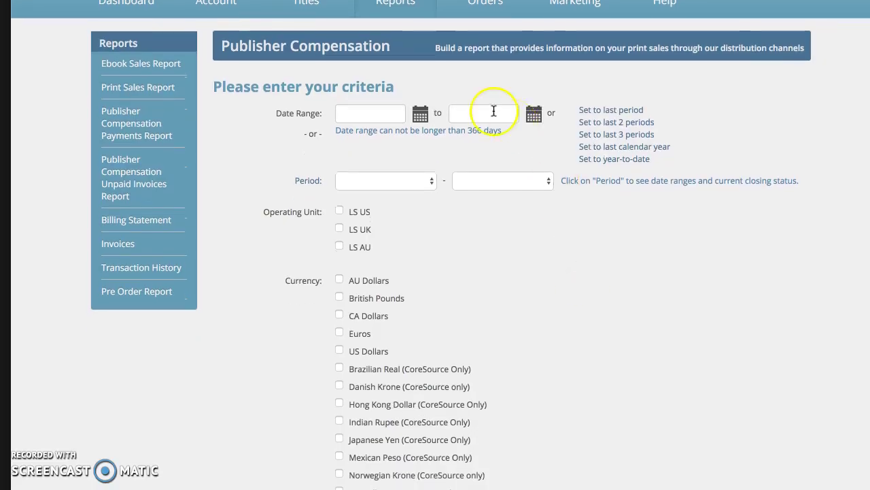
Set the print sales criteria to the last period, operating unit LS US, US Dollars, and only the POD compensation type
left_click(604, 112)
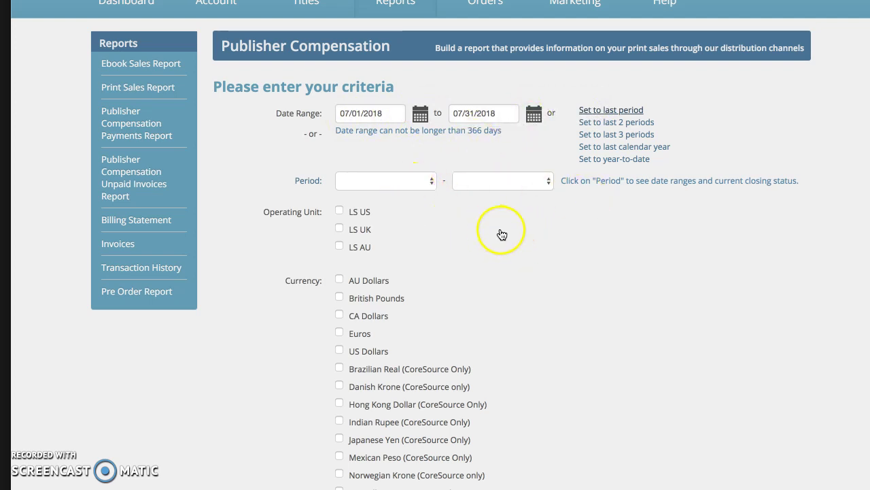
scroll(498, 235, "down", 2)
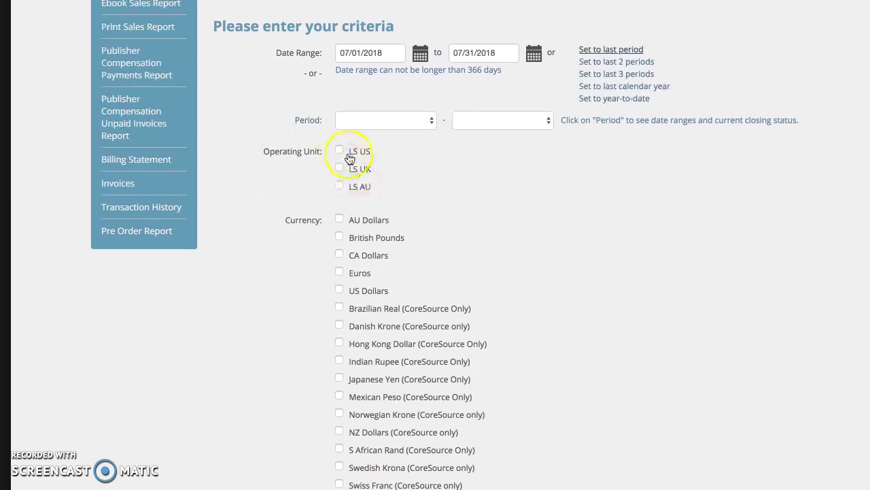
left_click(340, 152)
scroll(520, 247, "down", 4)
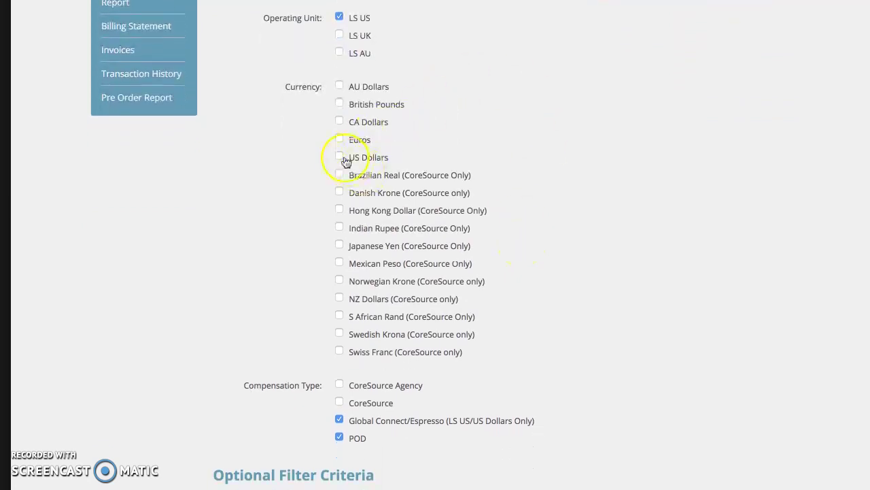
left_click(340, 156)
scroll(539, 266, "down", 4)
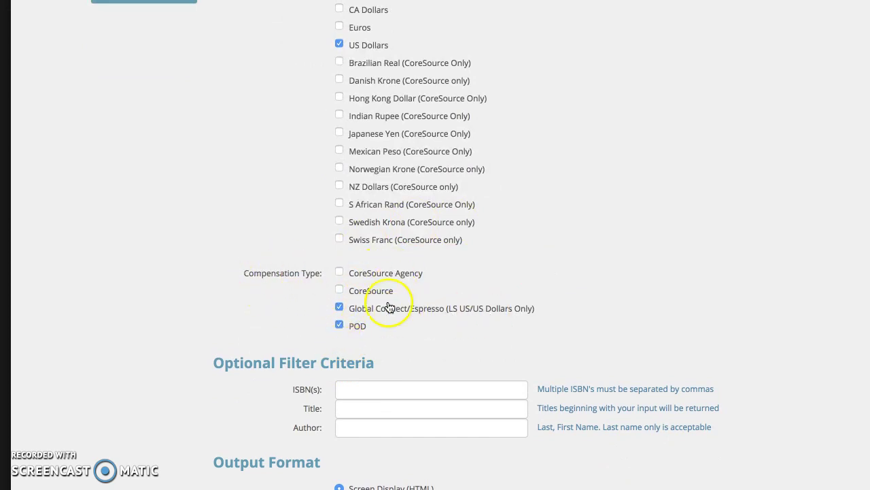
left_click(339, 306)
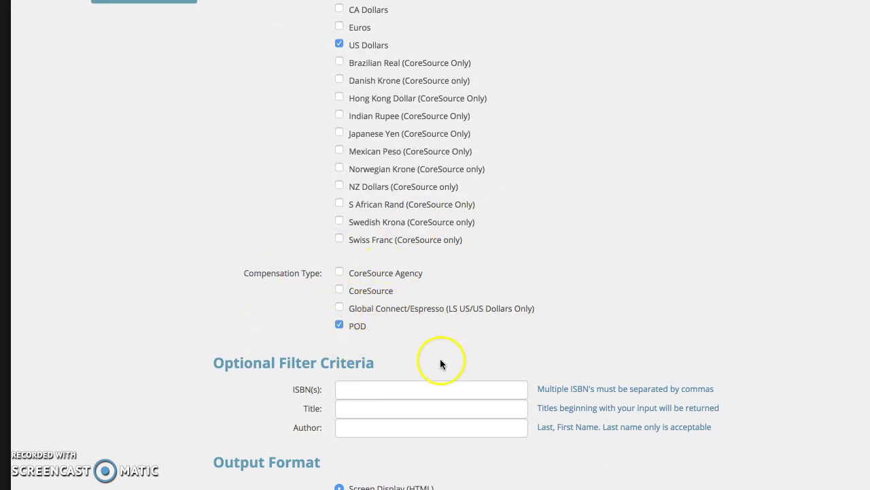
left_click(377, 390)
key("super+v")
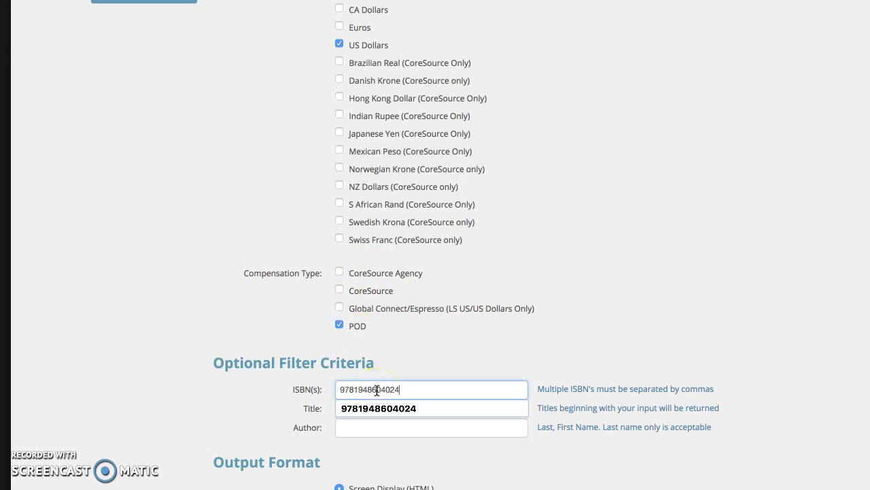
left_click(416, 358)
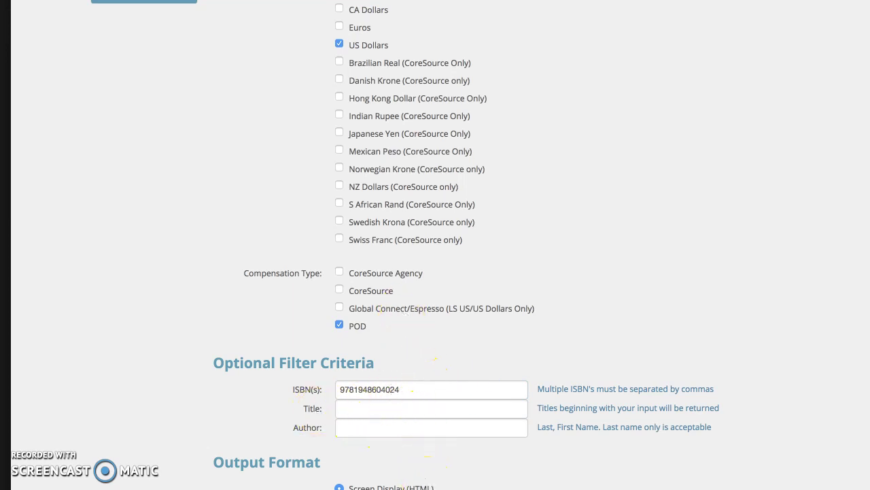
scroll(435, 244, "down", 1)
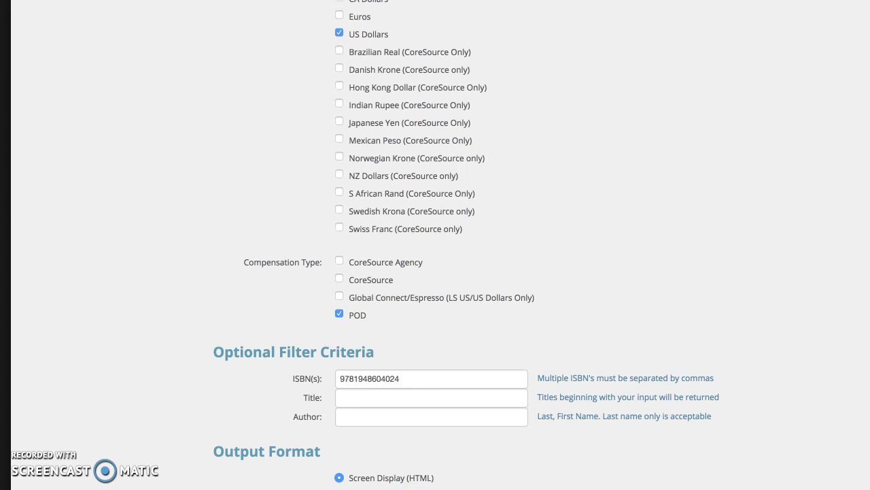
scroll(435, 245, "up", 3)
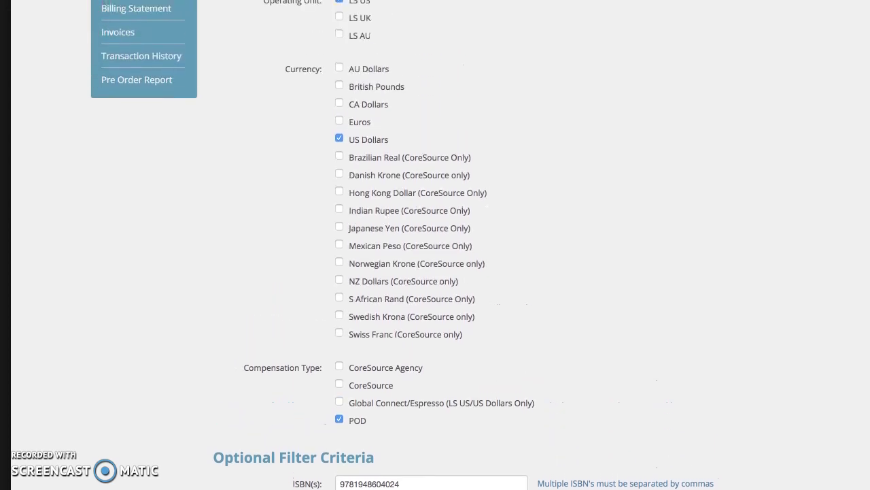
scroll(435, 245, "up", 2)
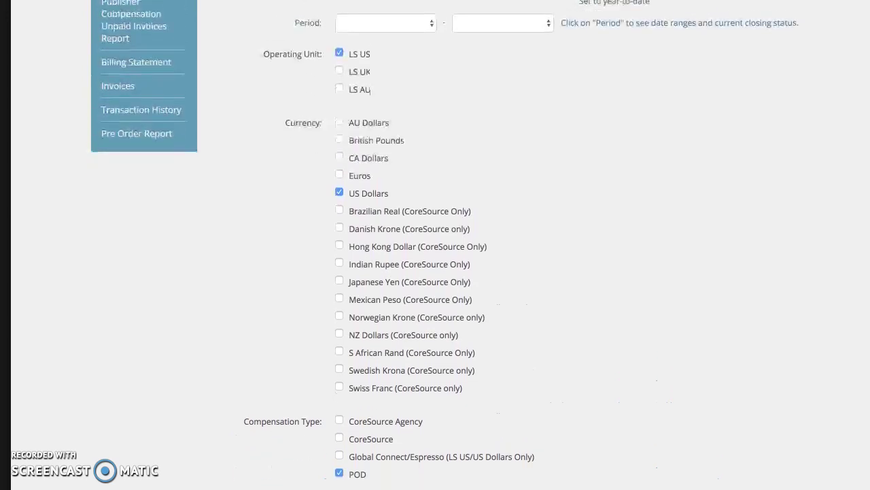
scroll(370, 89, "down", 1)
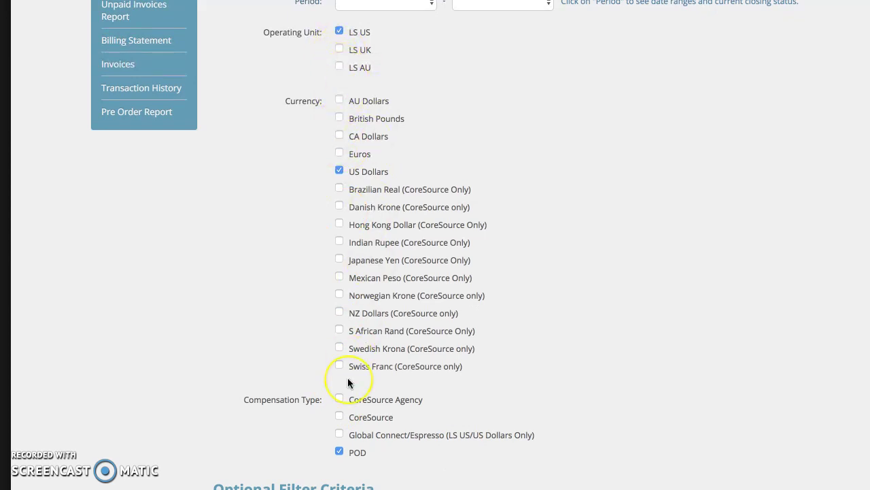
scroll(348, 383, "down", 2)
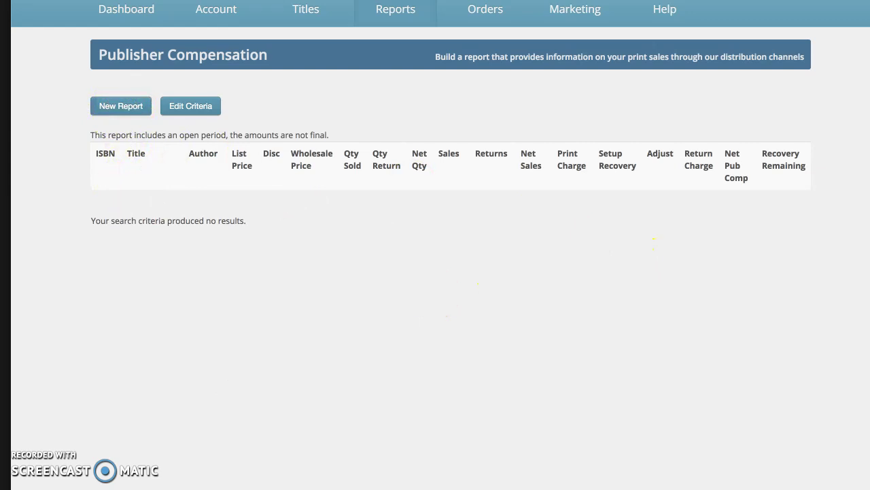
Start a new Print Sales Report for the last 3 periods with LS US, US Dollars and only POD compensation
key("alt+Left")
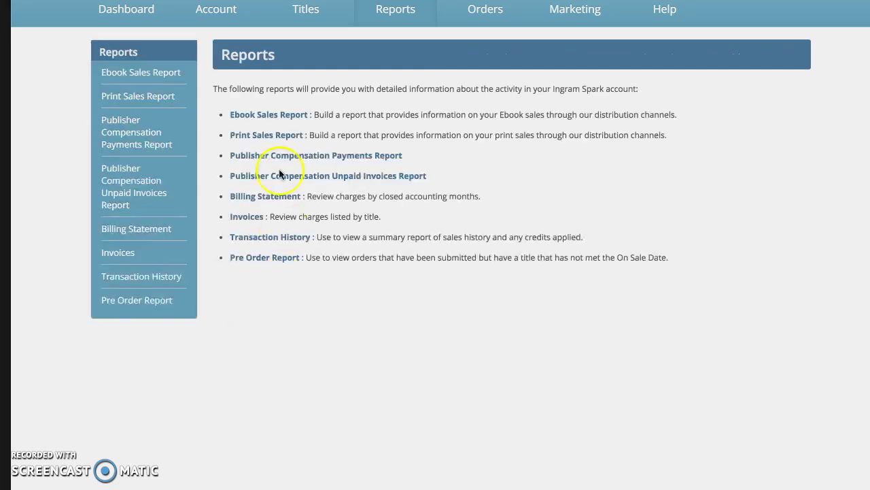
left_click(249, 136)
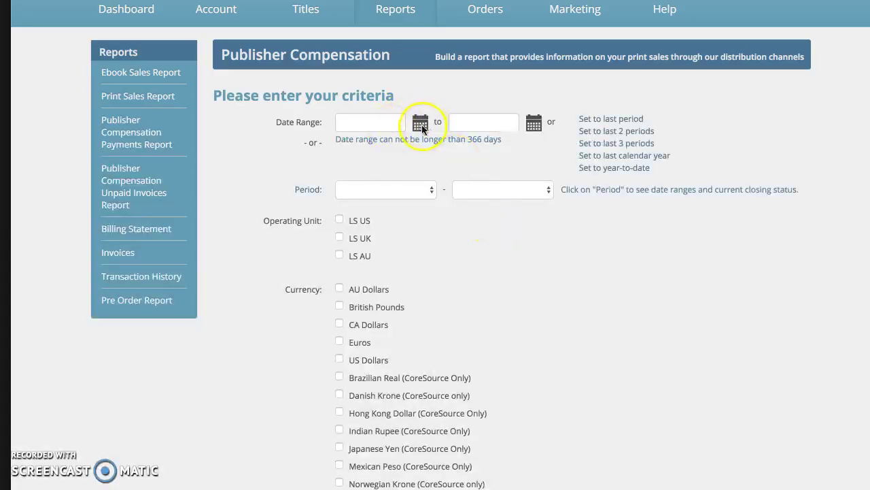
left_click(613, 142)
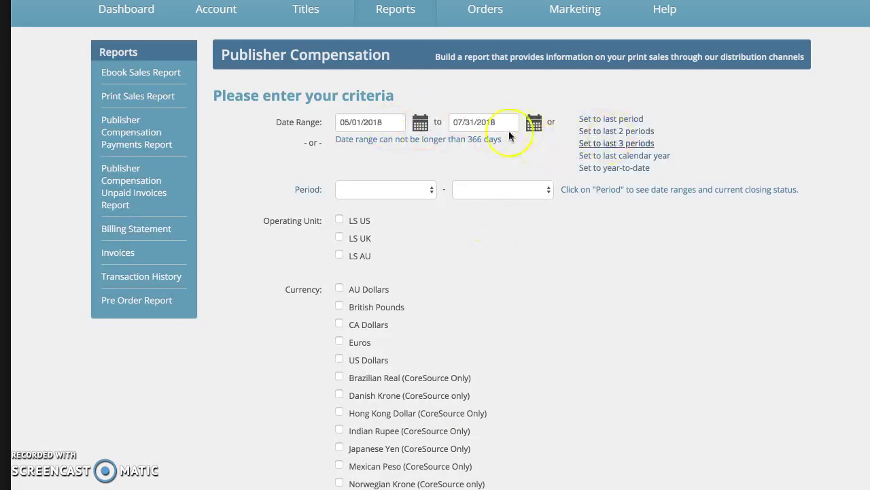
left_click(341, 221)
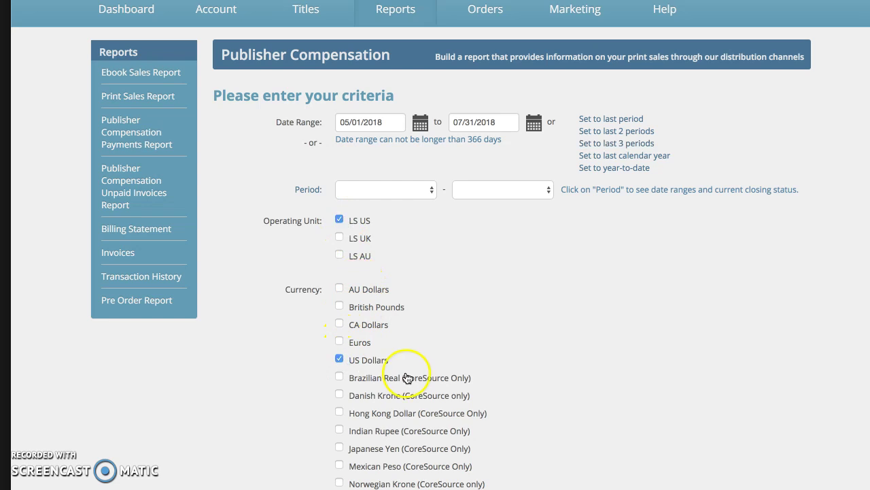
scroll(406, 378, "down", 5)
left_click(339, 382)
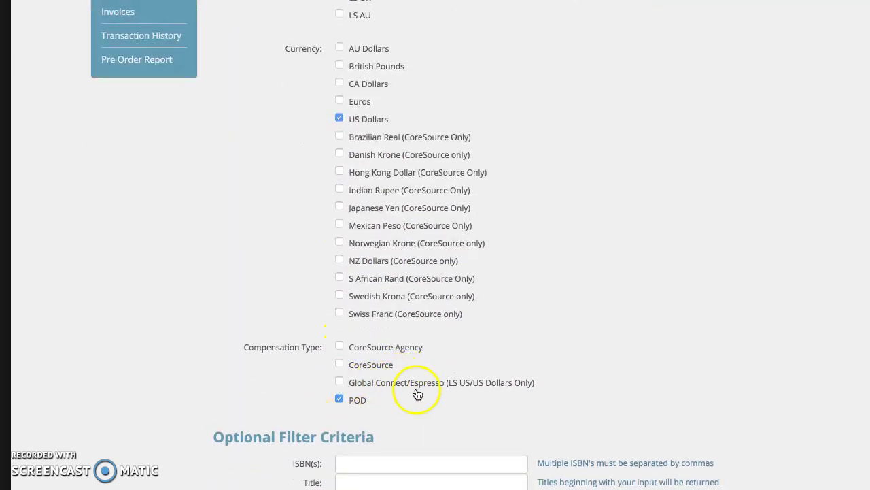
left_click(389, 463)
key("Down")
key("Return")
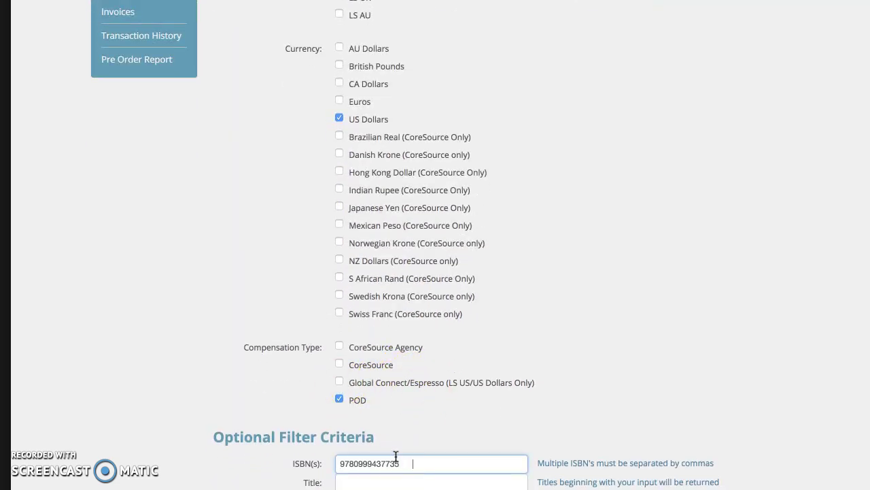
scroll(509, 452, "down", 2)
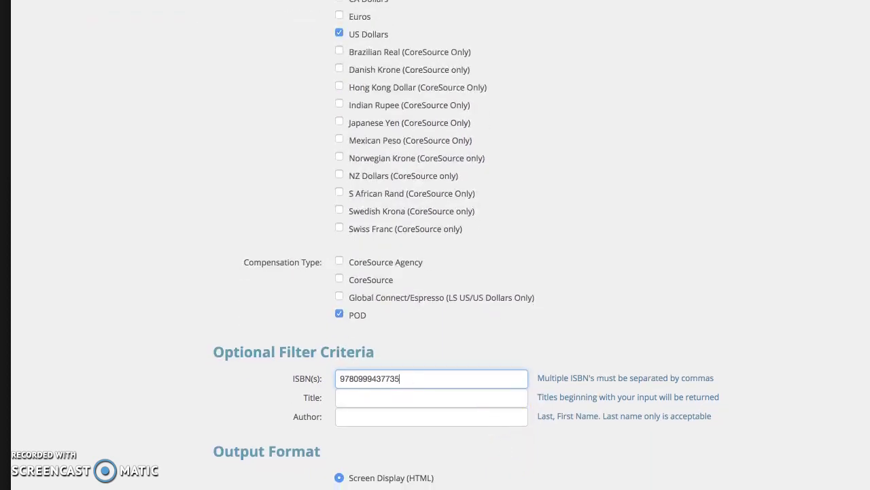
key("Return")
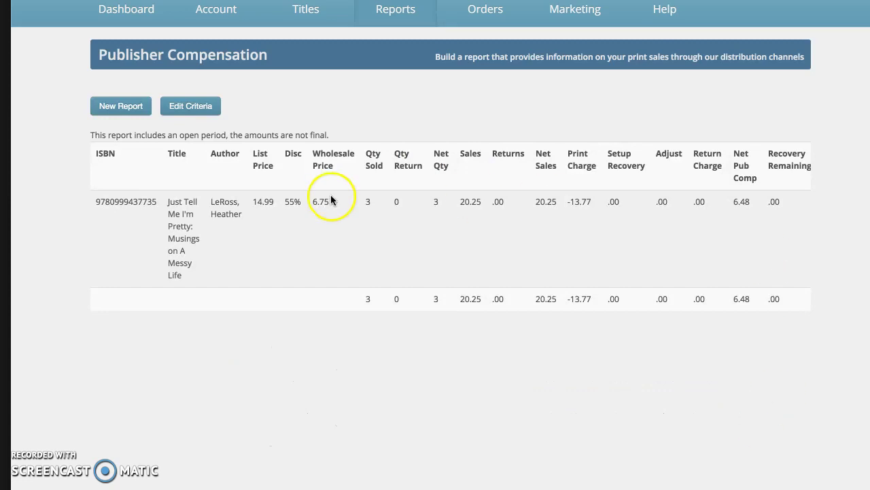
scroll(238, 223, "right", 1)
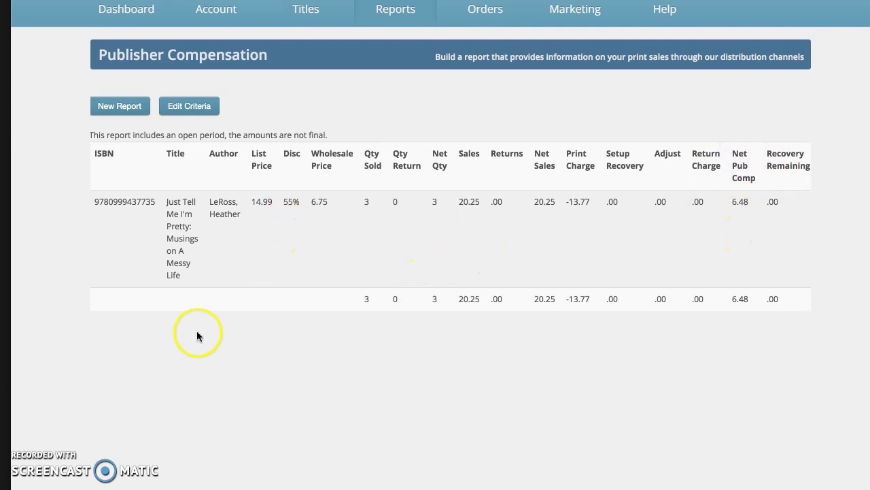
Leave the print sales results, return to the reports list and open the Transaction History report form
left_click(123, 107)
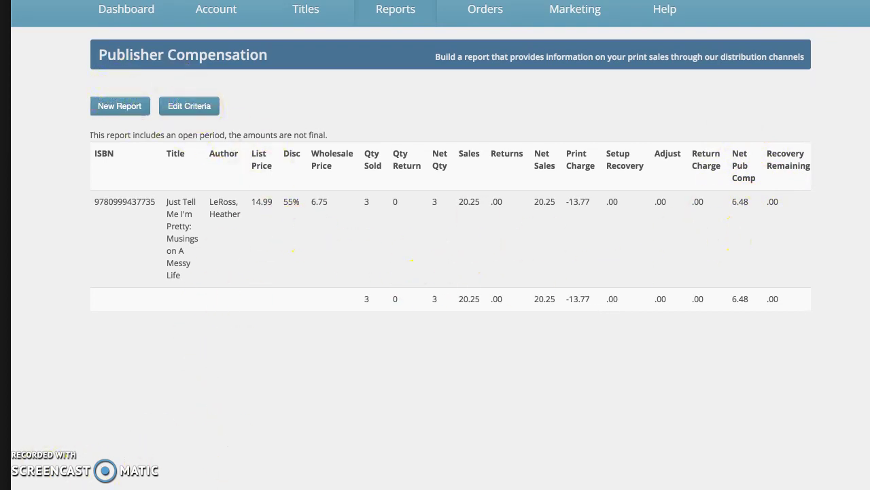
left_click(397, 14)
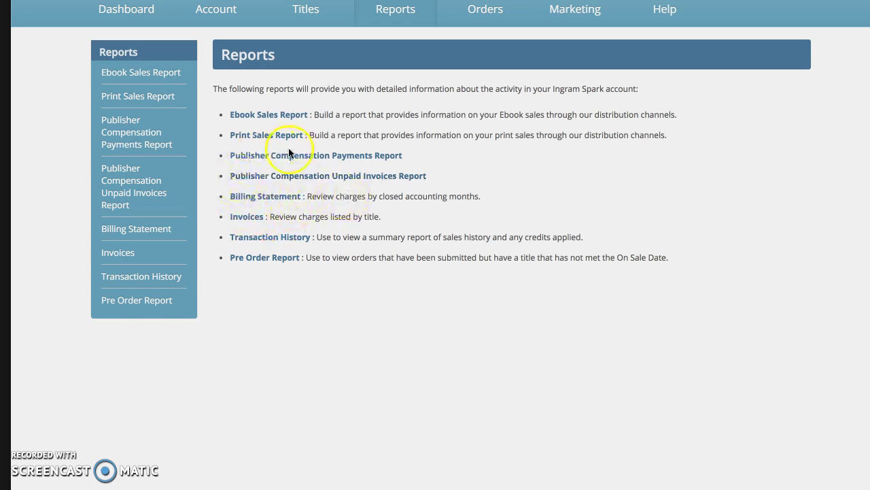
left_click(347, 155)
left_click(276, 237)
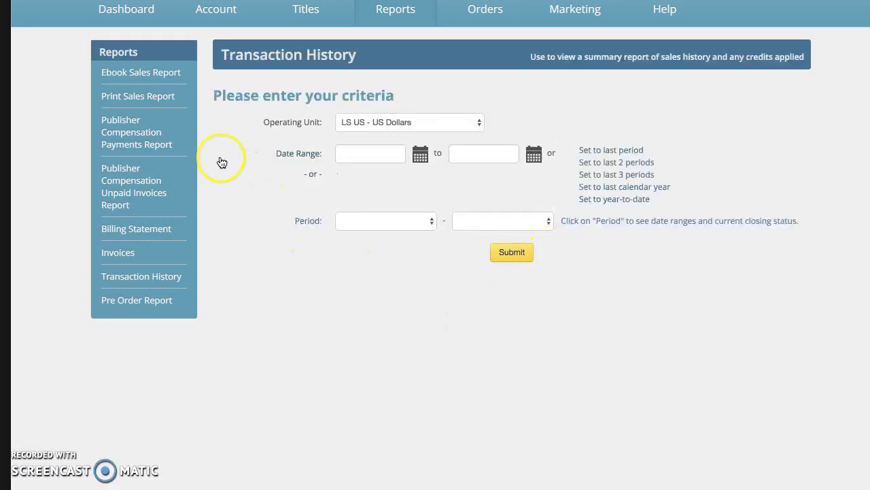
Run the Transaction History report for LS US - US Dollars over the last 3 periods and review the account activity summary
left_click(607, 173)
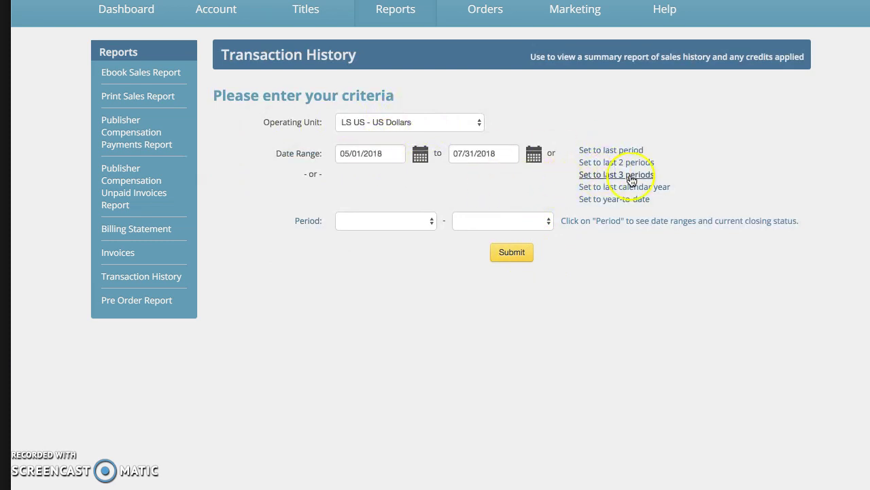
left_click(622, 176)
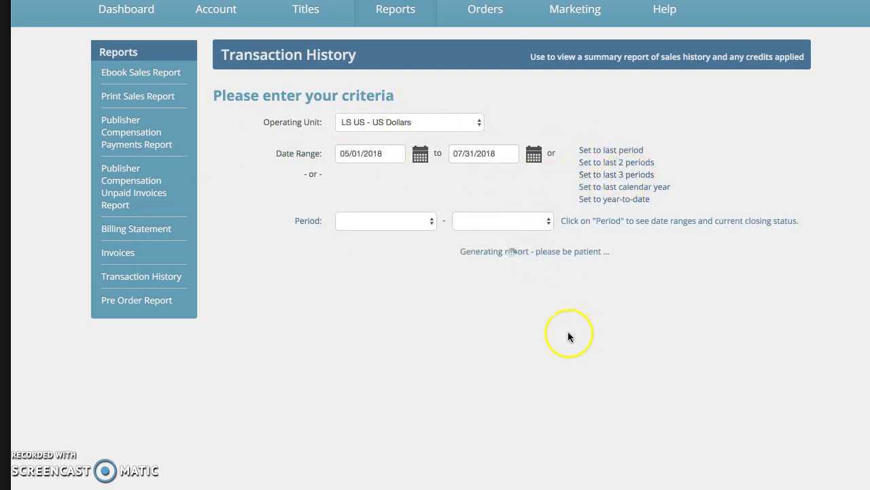
left_click(516, 251)
scroll(533, 330, "down", 1)
scroll(136, 191, "up", 1)
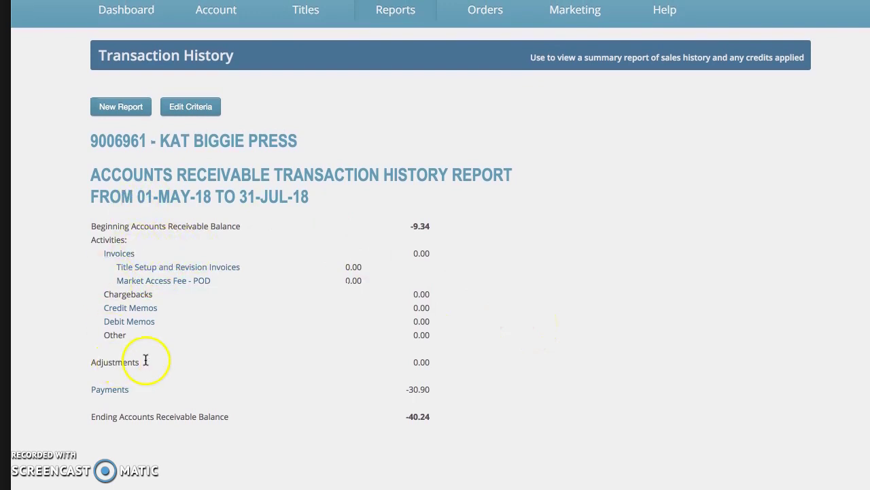
scroll(375, 378, "down", 1)
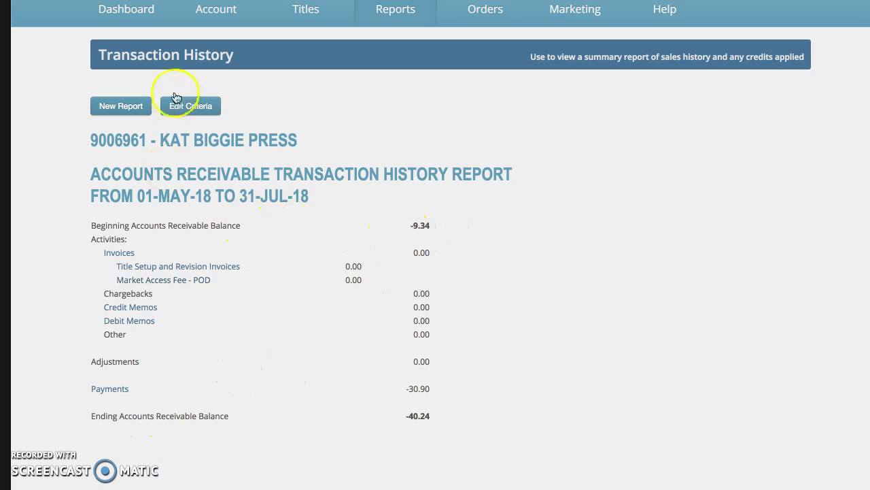
Leave the transaction history results and return to the reports list to look over the available report types
left_click(402, 12)
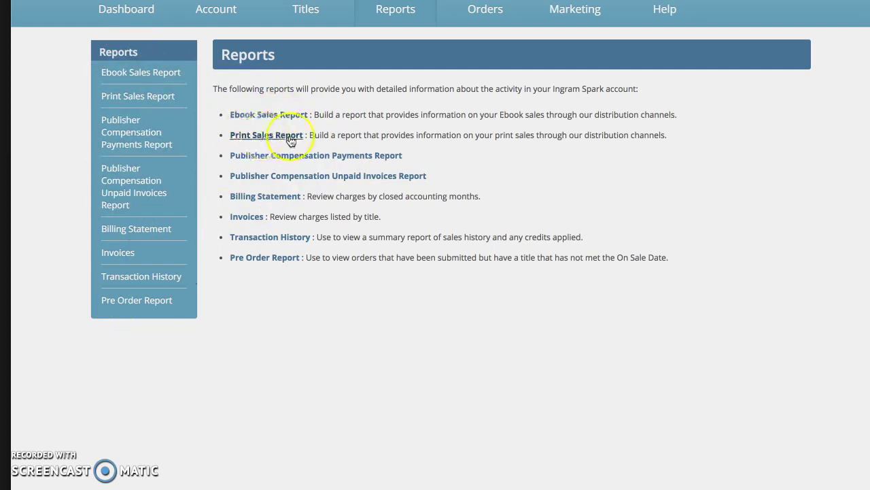
left_click(307, 181)
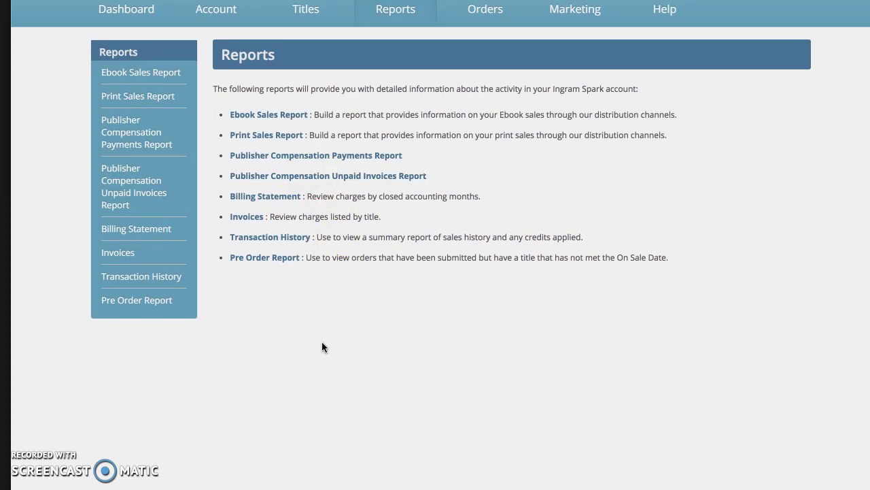
left_click(355, 367)
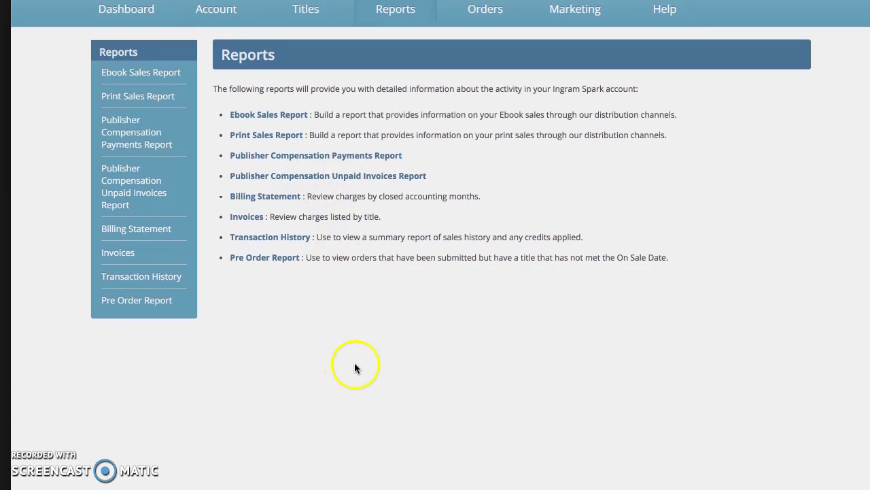